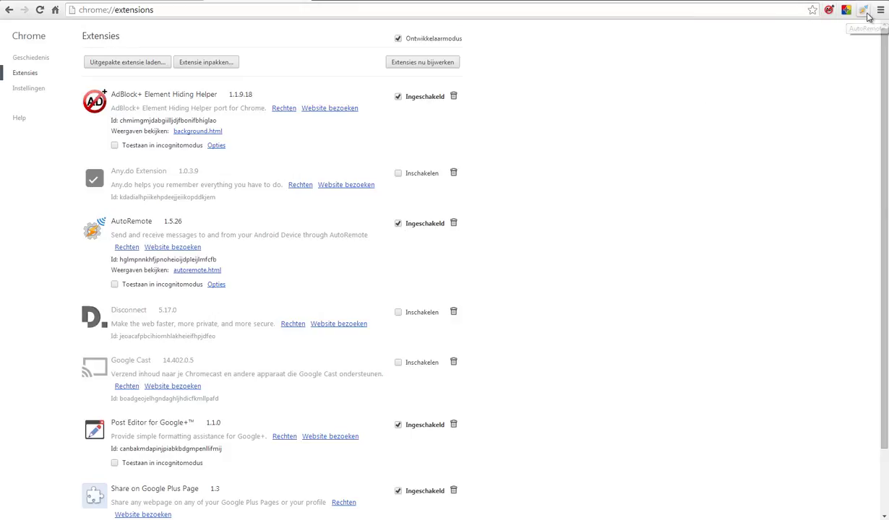
- Send the quick message "Test" to the registered Chrome_PC device from AutoRemote on the phone
right_click(866, 11)
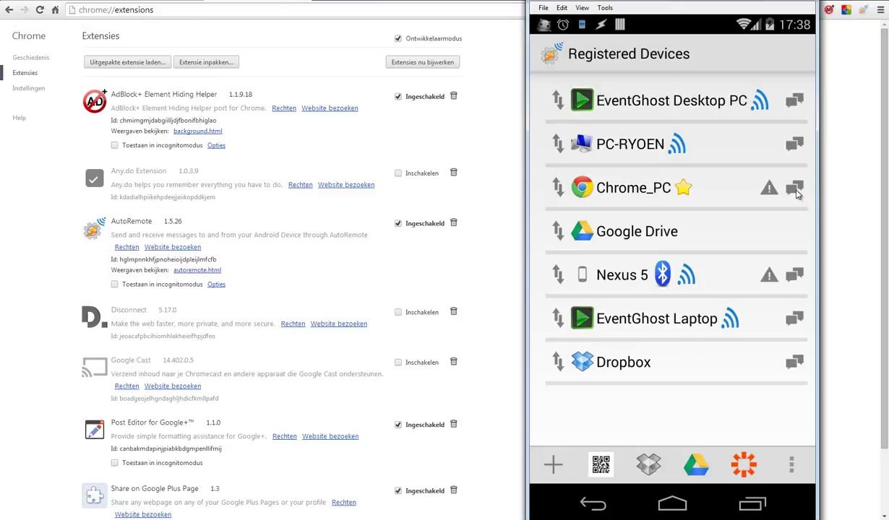
click(796, 190)
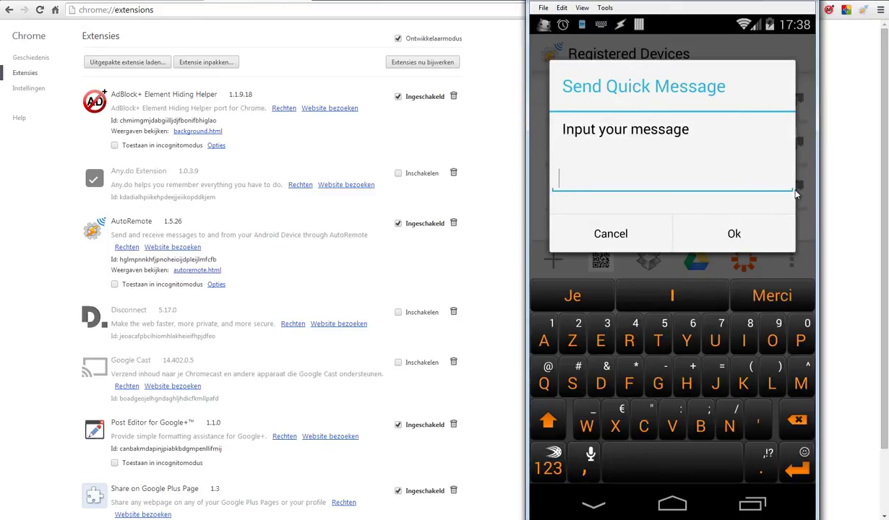
text(Test)
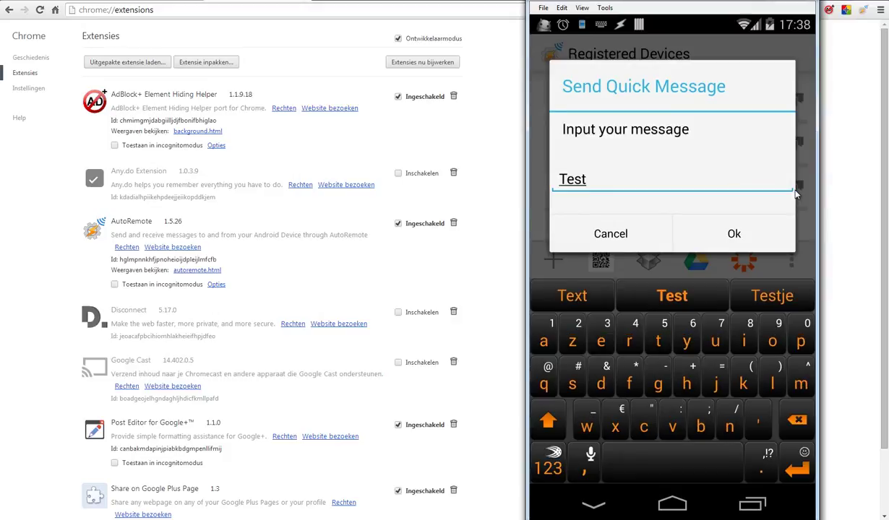
click(733, 235)
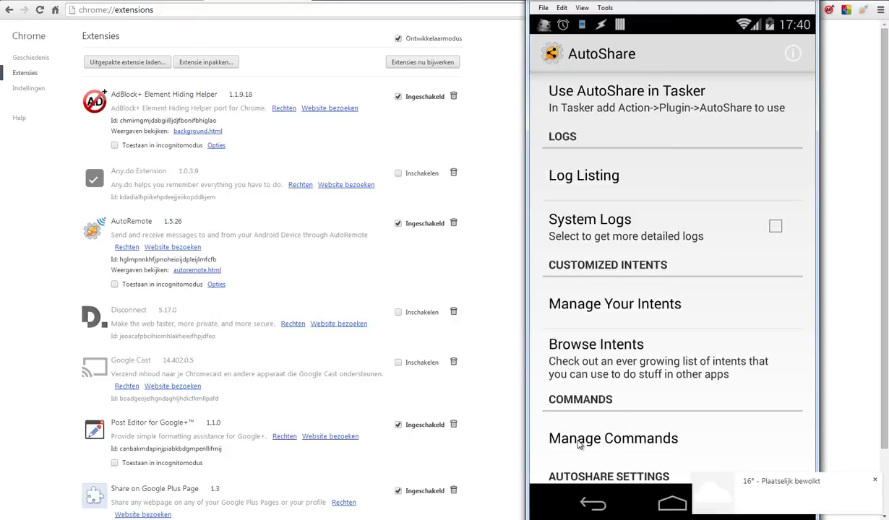
- Review the custom AutoShare commands, then switch to Tasker and open the AS Play Video In Chrome task
click(579, 440)
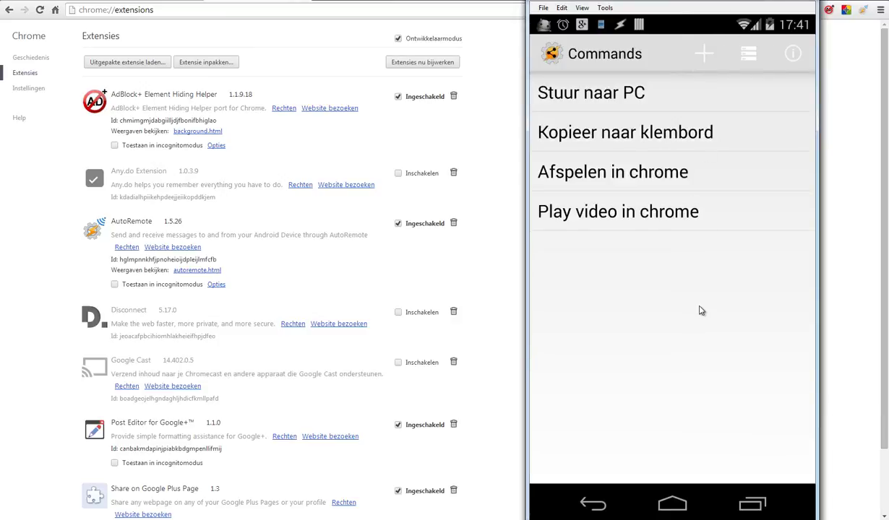
click(559, 227)
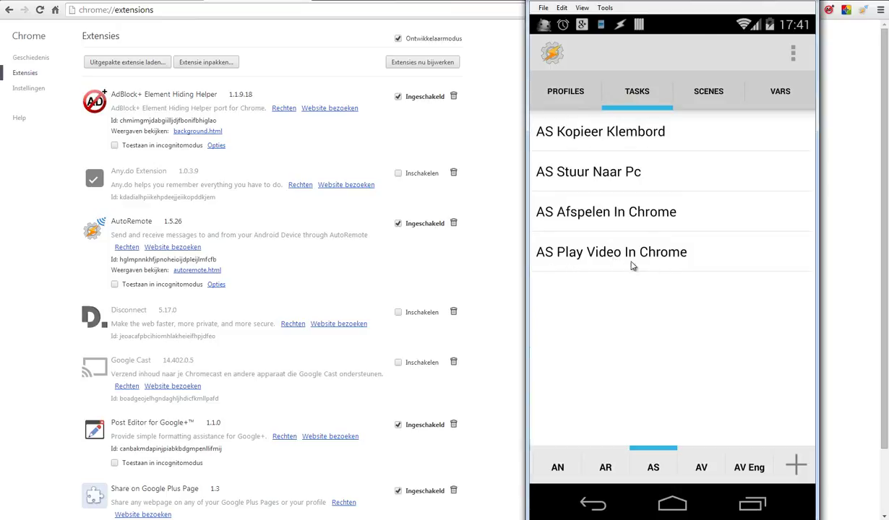
click(548, 262)
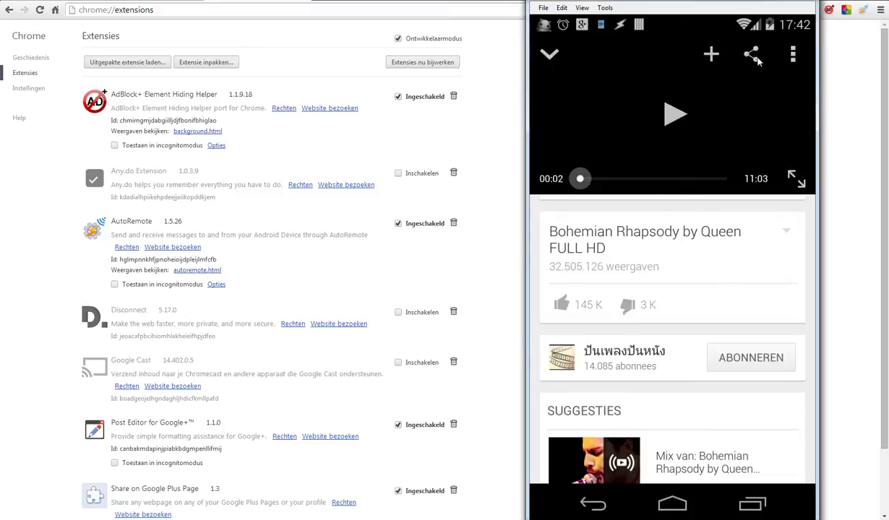
- Share the Bohemian Rhapsody video from the phone's YouTube app to a new note containing its link
click(753, 57)
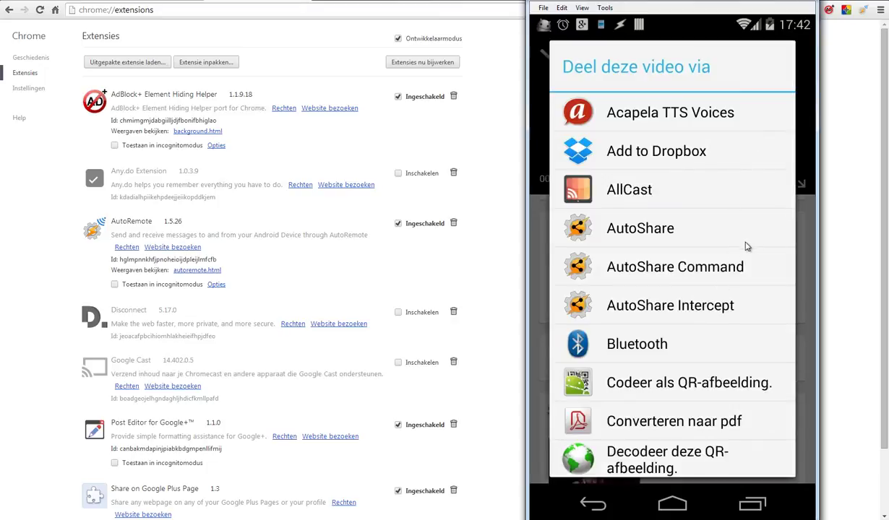
scroll(751, 245, down, 2)
click(551, 119)
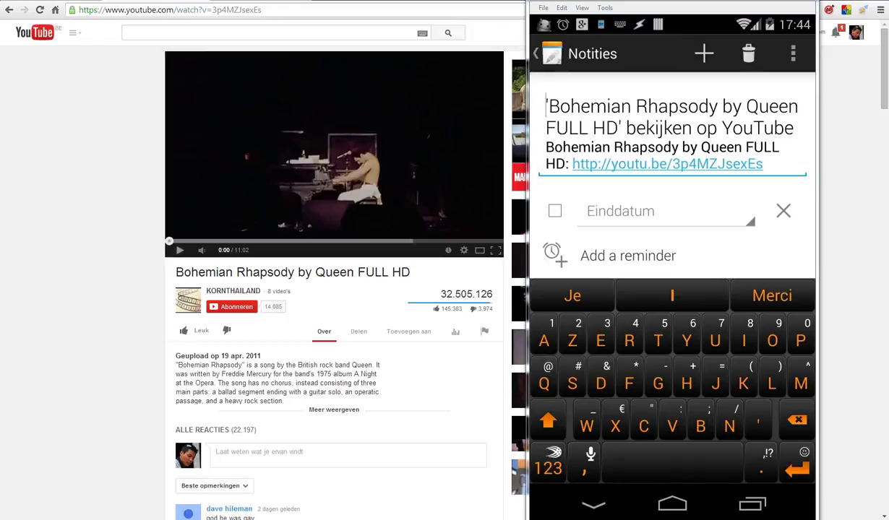
- On the PC, insert tv#/ before watch in the video's YouTube address, load the TV version and pause playback
click(773, 4)
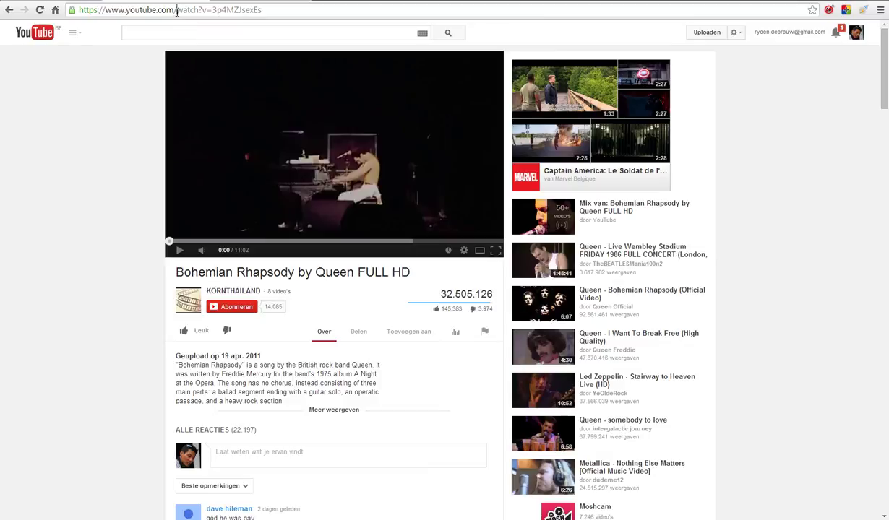
click(176, 10)
text(tv#/)
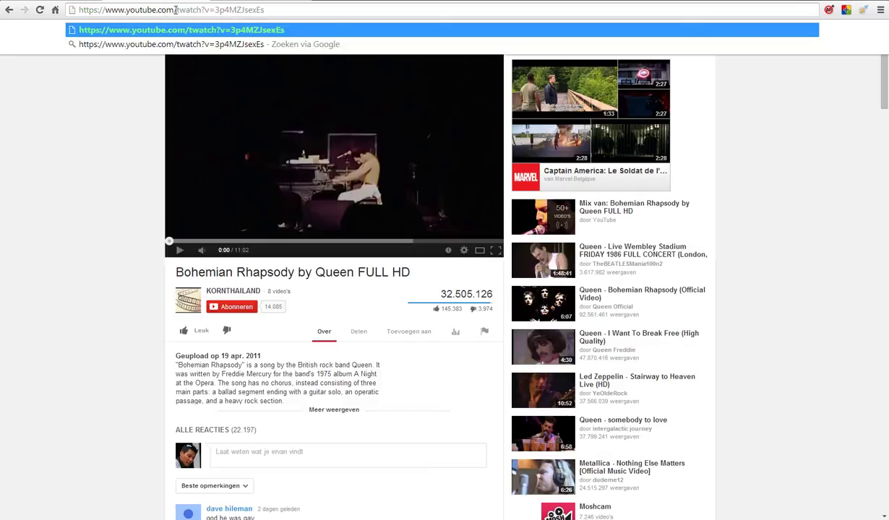
text(/)
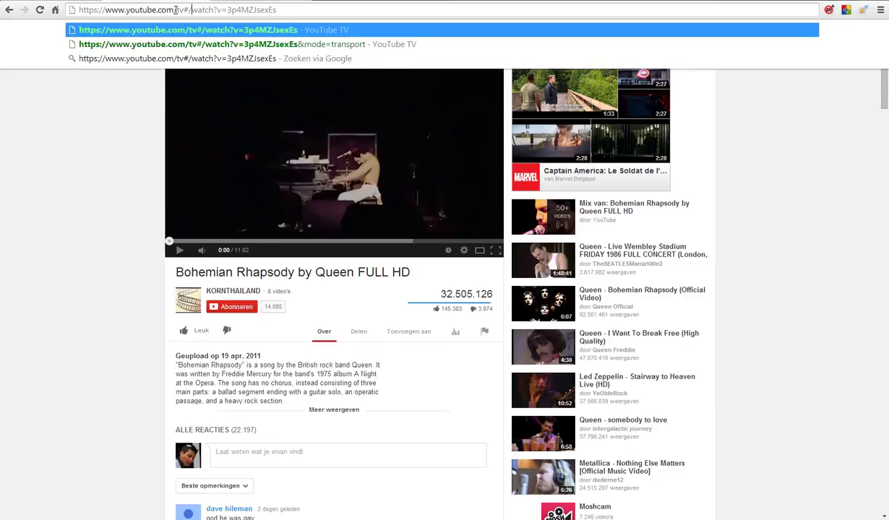
key(Return)
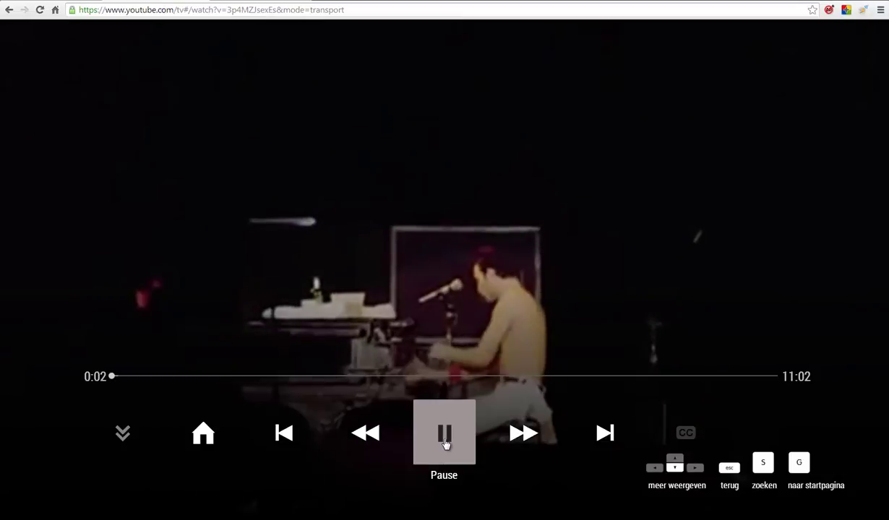
click(445, 442)
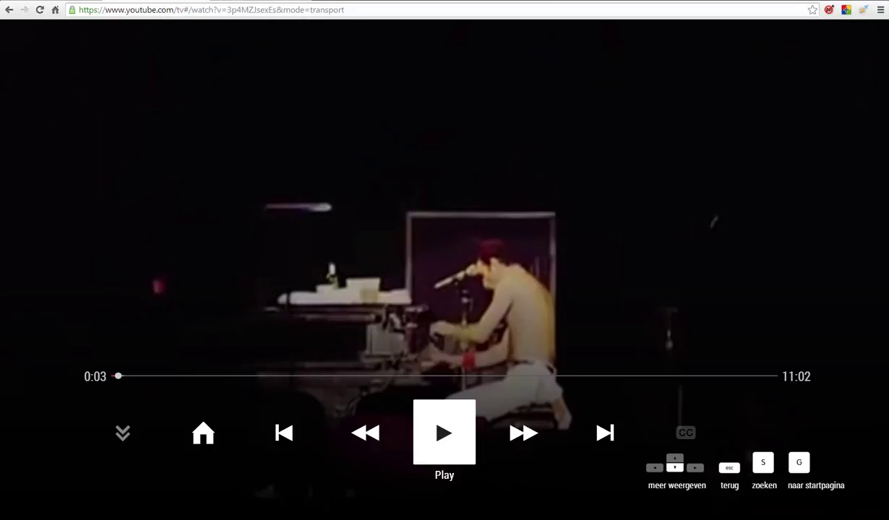
- Return to the phone's Tasker task and examine the Variable Set action that builds the YouTube TV address in %url
key(alt+Tab)
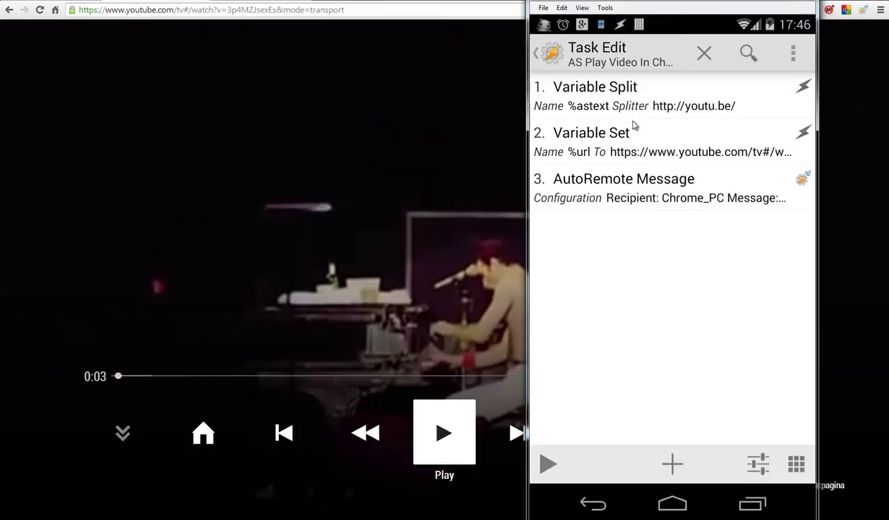
click(583, 152)
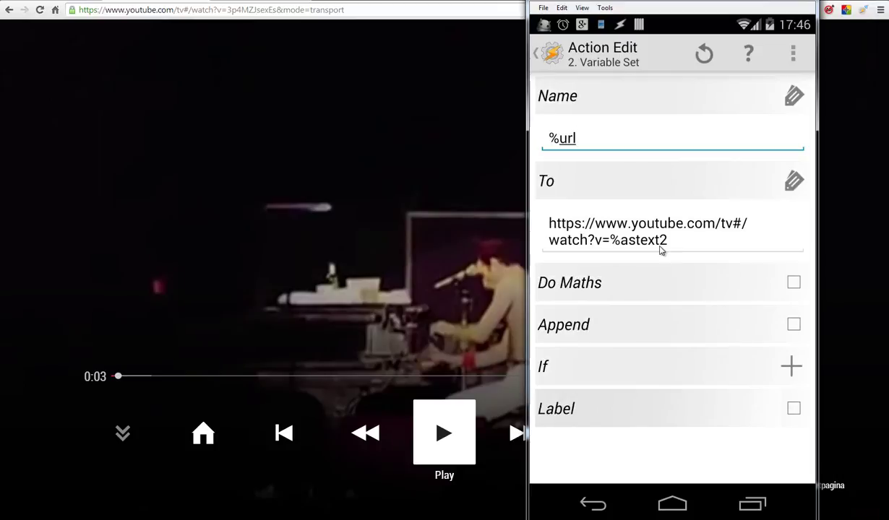
key(Escape)
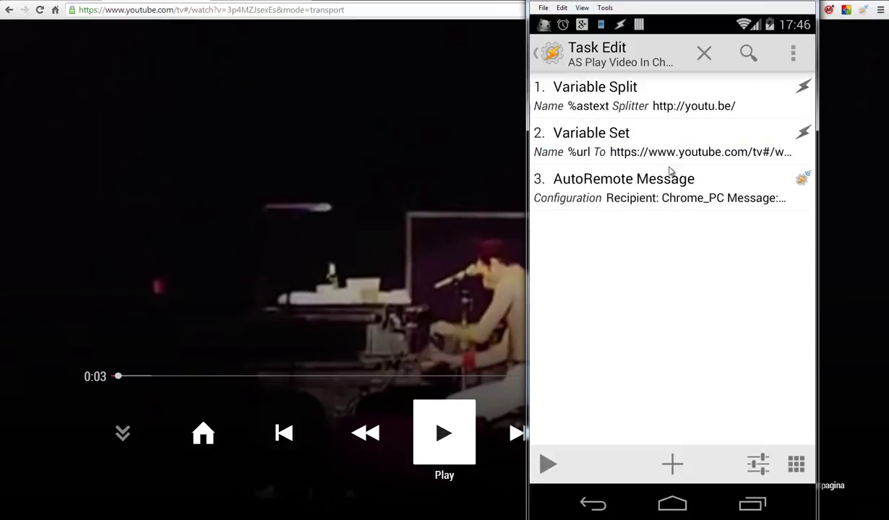
- Examine the AutoRemote Message action's configuration and choose Chrome_PC as its device
click(572, 193)
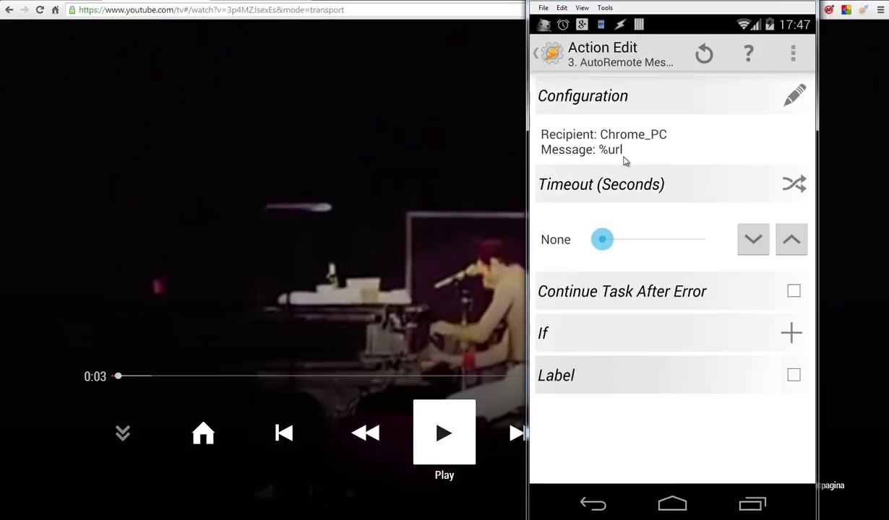
click(766, 110)
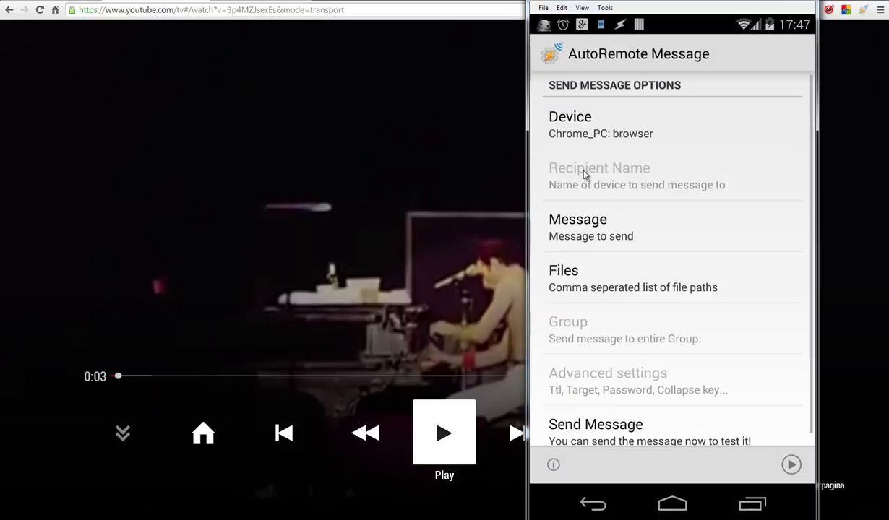
click(587, 134)
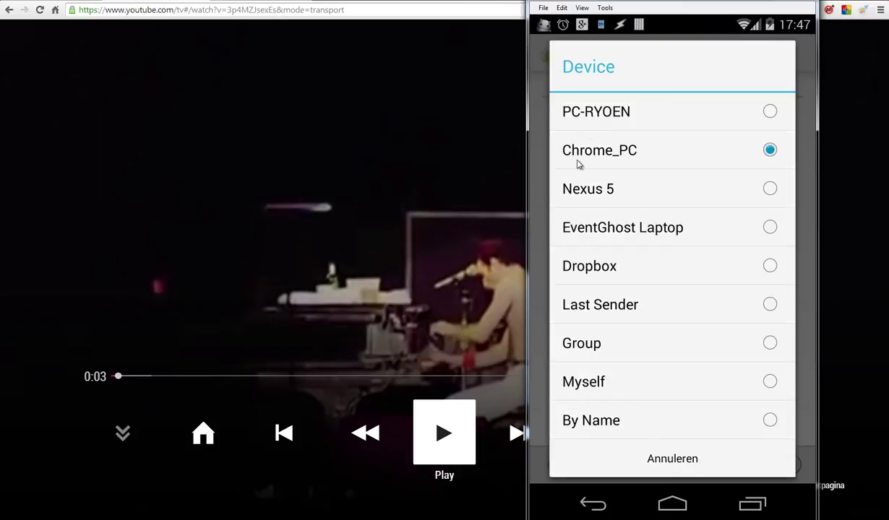
click(632, 166)
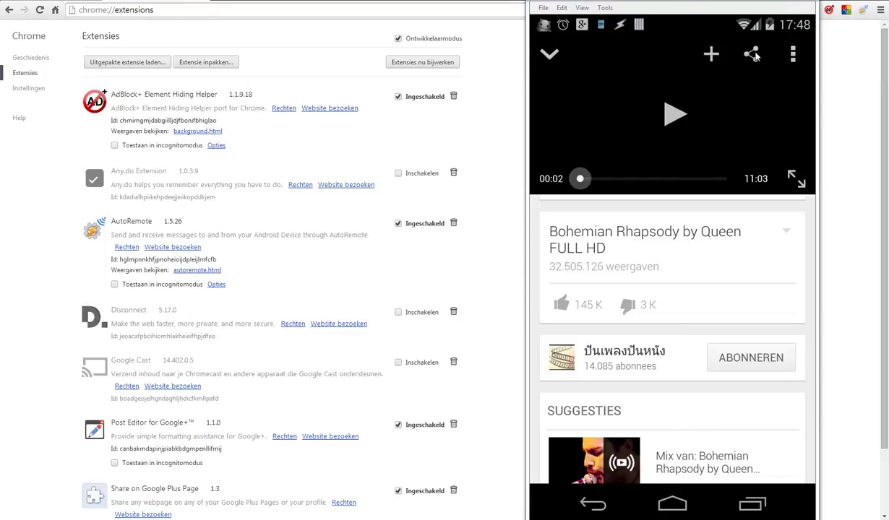
- Share the Bohemian Rhapsody video from the phone through AutoShare Command using the Play video in chrome command
click(754, 56)
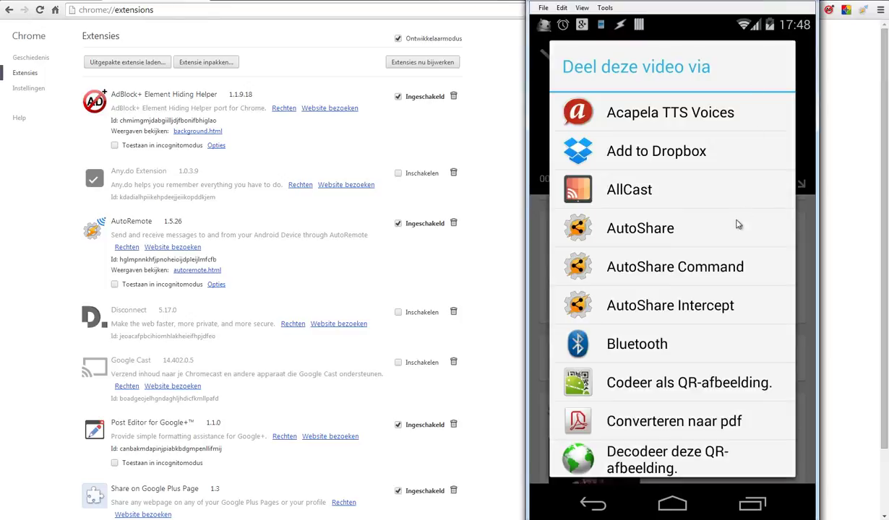
click(668, 269)
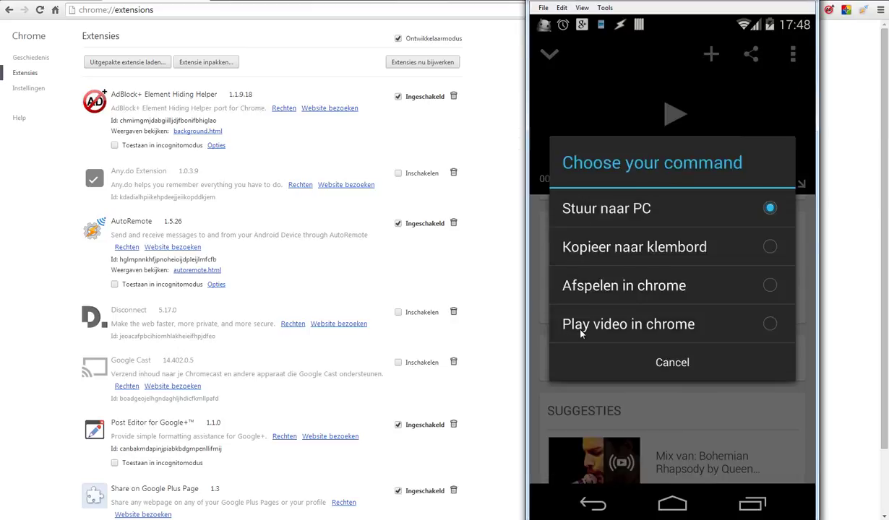
click(770, 328)
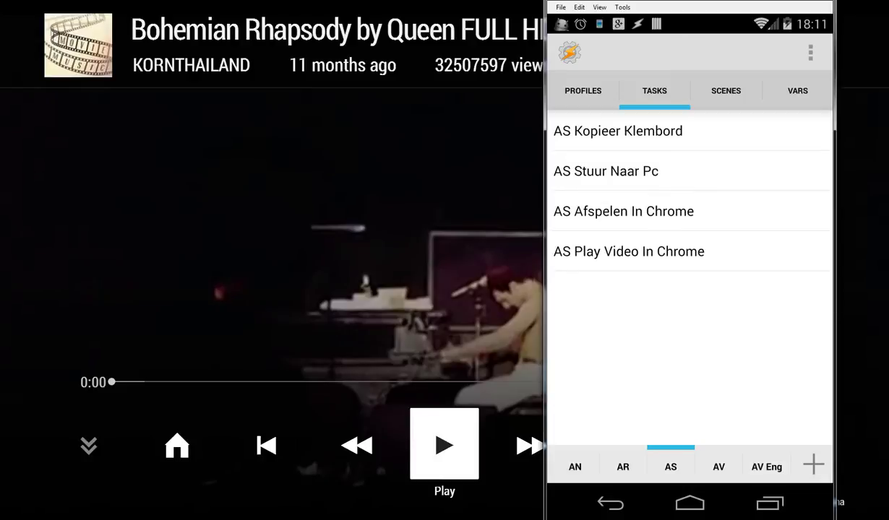
click(462, 442)
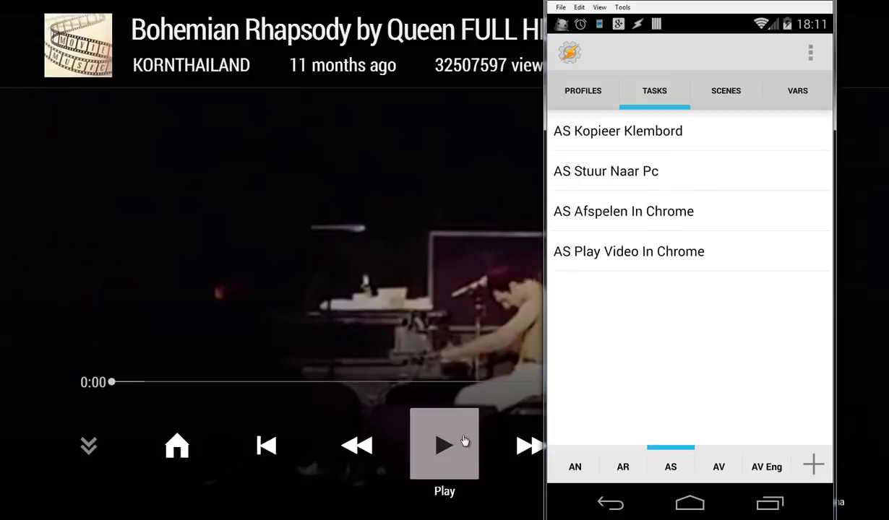
- Examine the AutoShare state and Command Filter of the AS Play Video In Chrome profile in Tasker
click(594, 97)
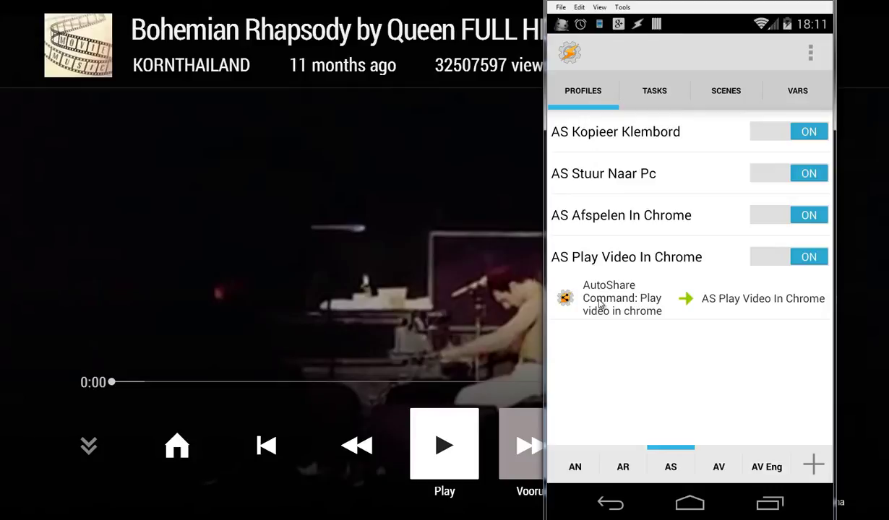
click(599, 304)
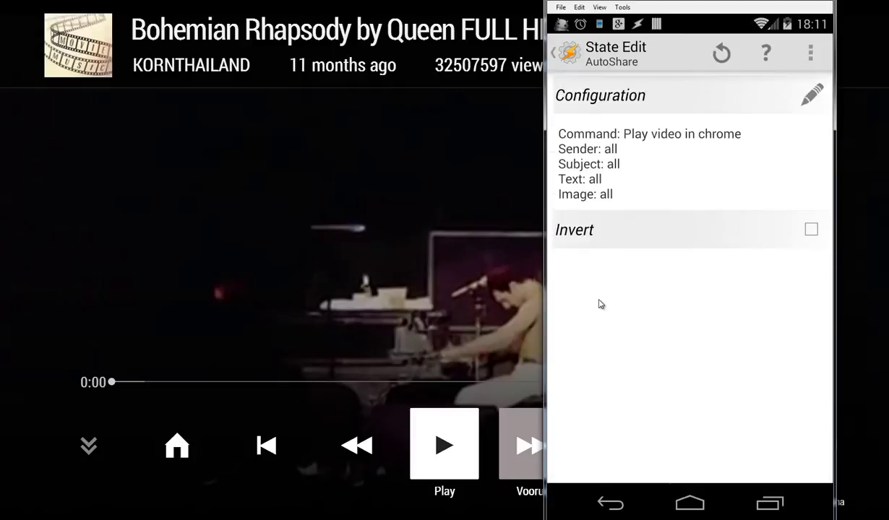
click(811, 95)
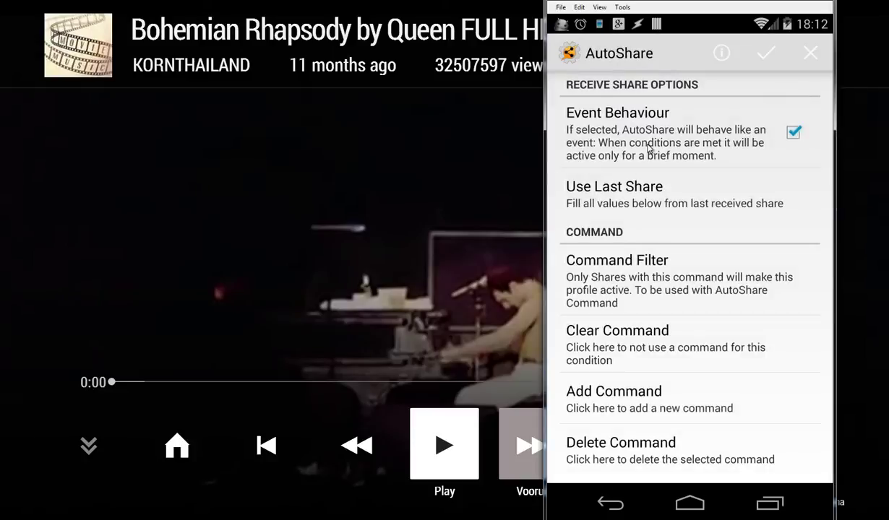
click(647, 294)
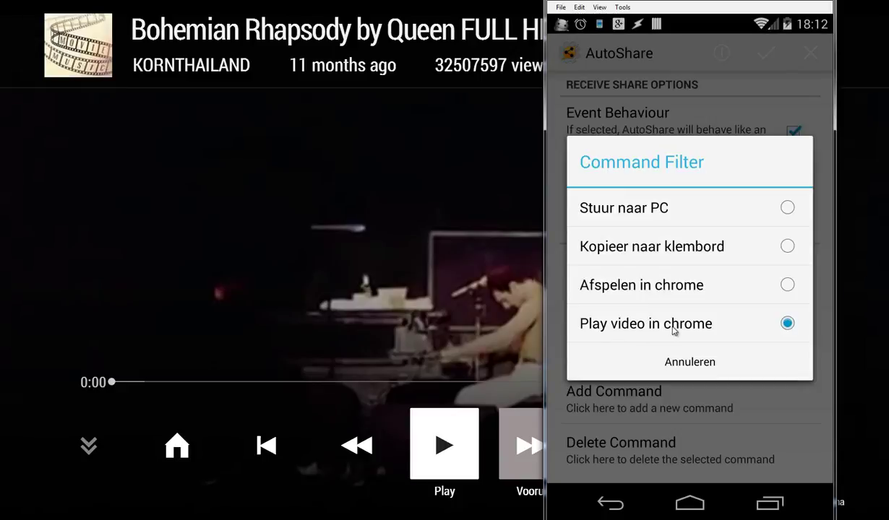
click(689, 354)
key(Escape)
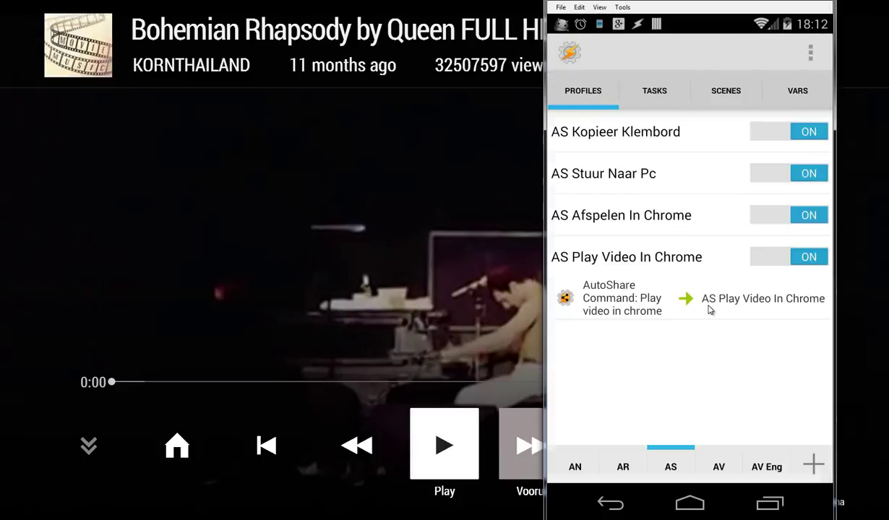